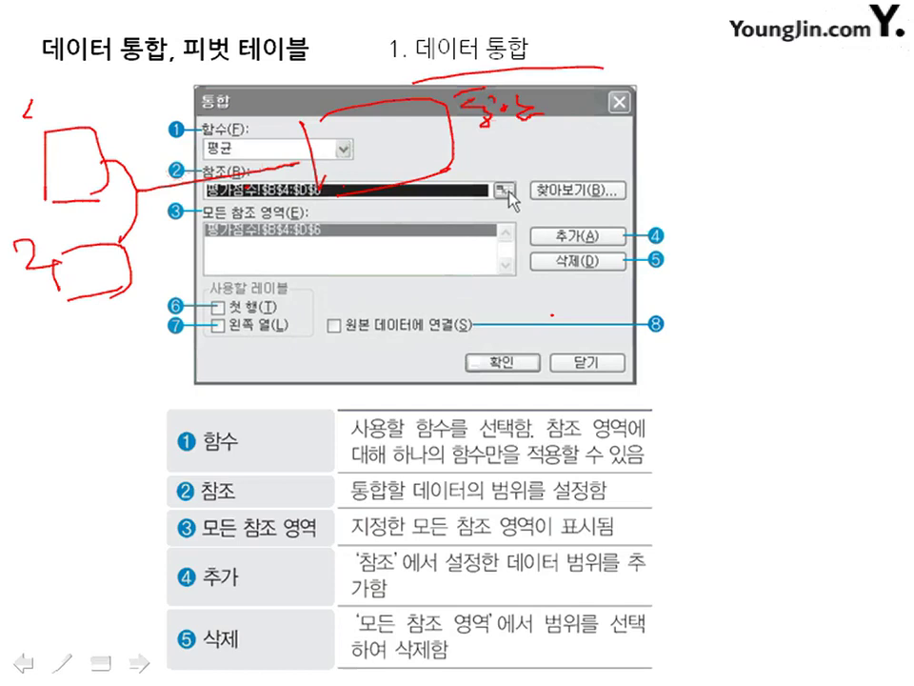
- Switch to Excel and open the Consolidate (통합) dialog with G17 as the destination cell
key("alt+Tab")
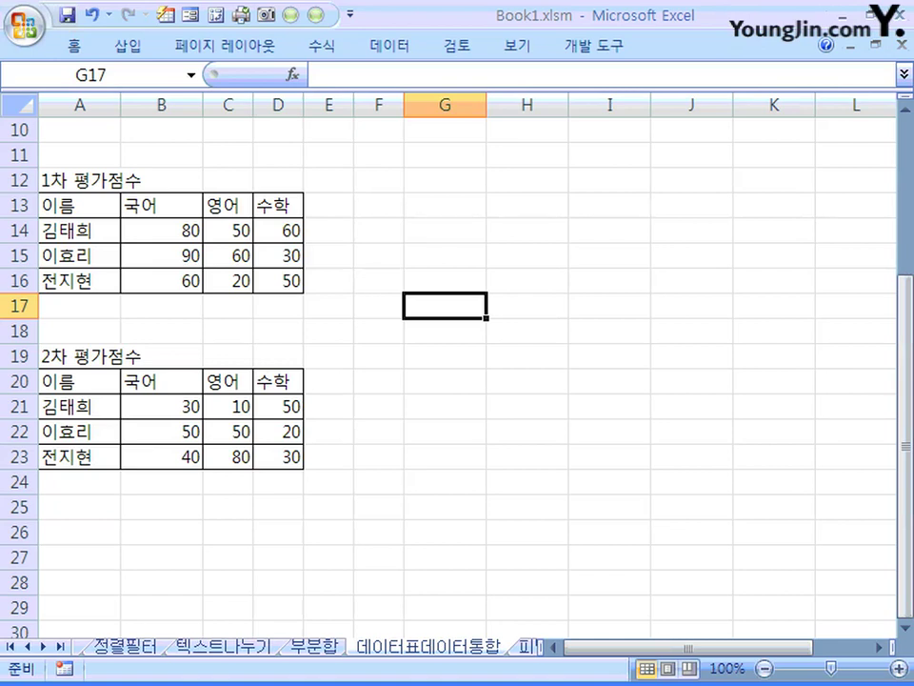
left_click(390, 44)
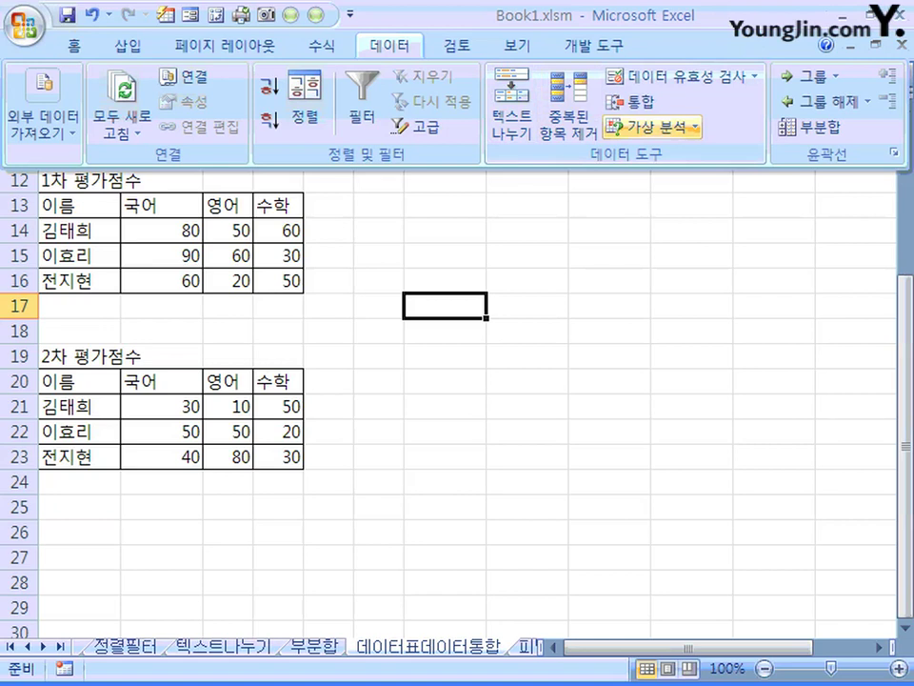
left_click(634, 101)
left_click_drag(511, 320, 588, 221)
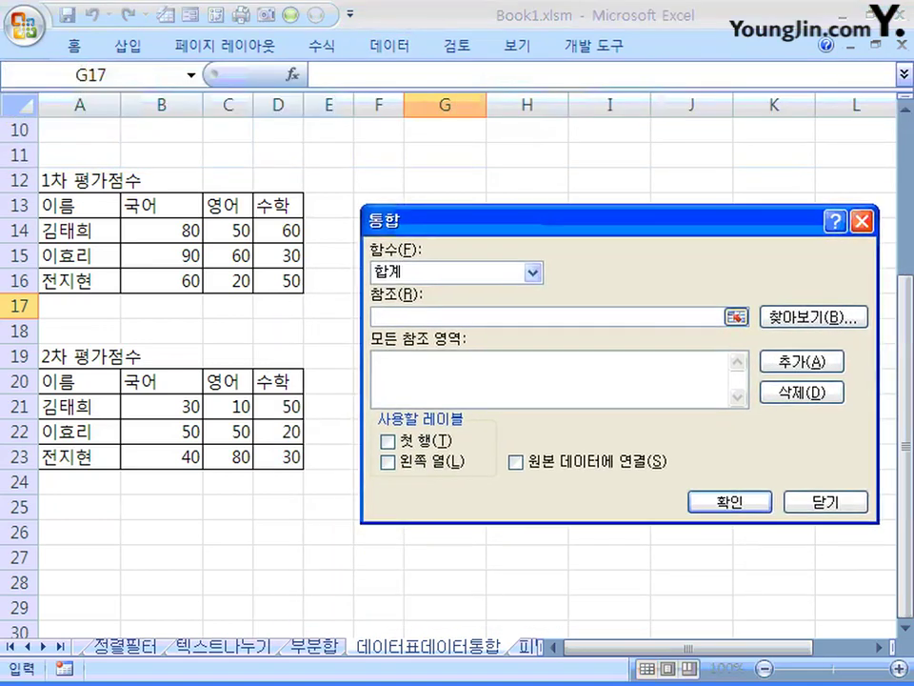
- Add the first and second evaluation score tables, A13:D16 and A20:D23, as consolidation references
left_click(735, 316)
left_click(80, 204)
left_click_drag(80, 204, 278, 281)
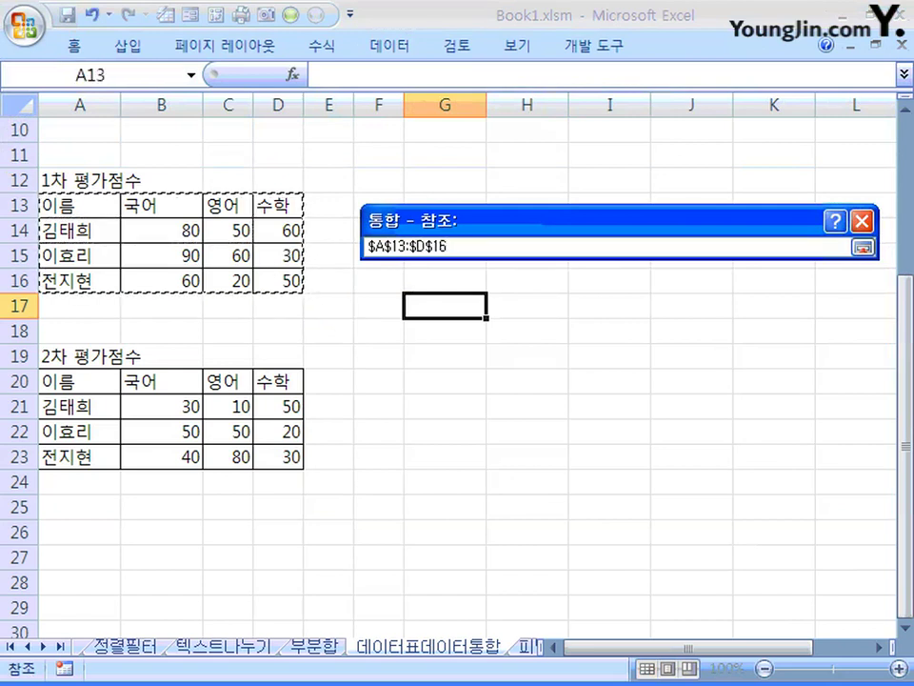
key("Return")
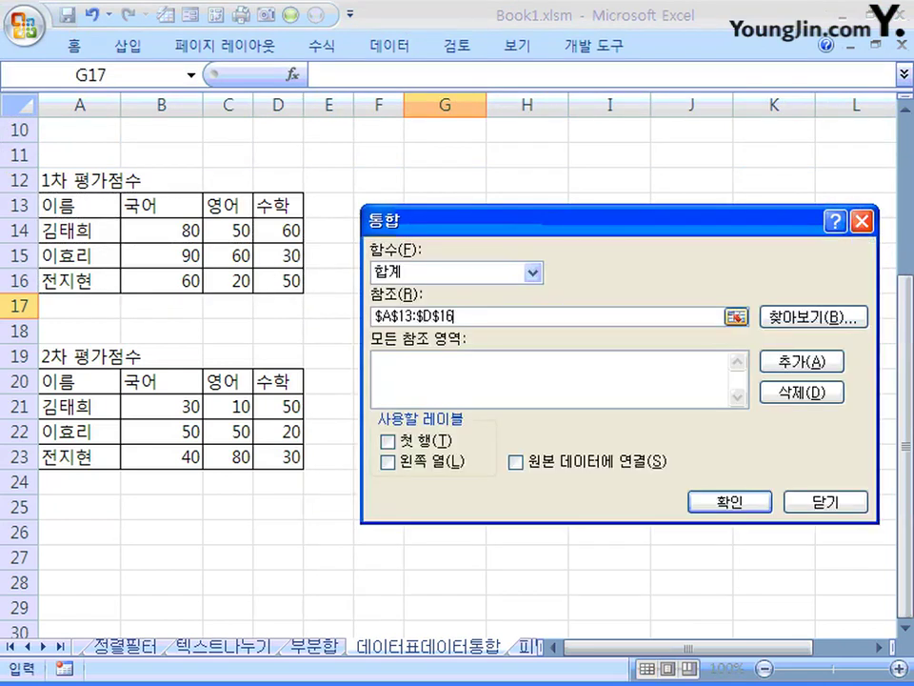
key("alt+a")
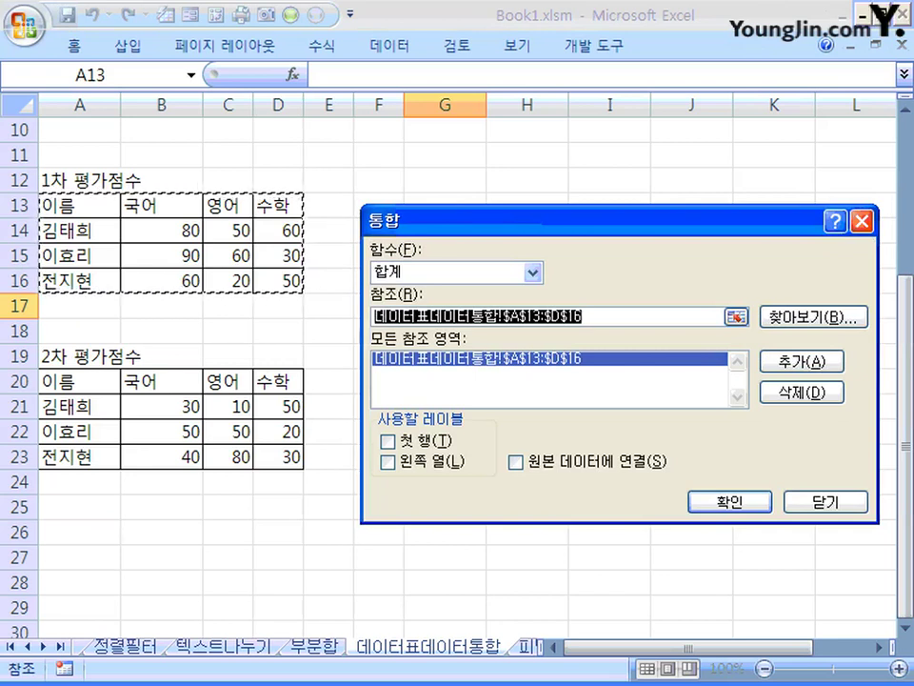
left_click_drag(80, 381, 278, 457)
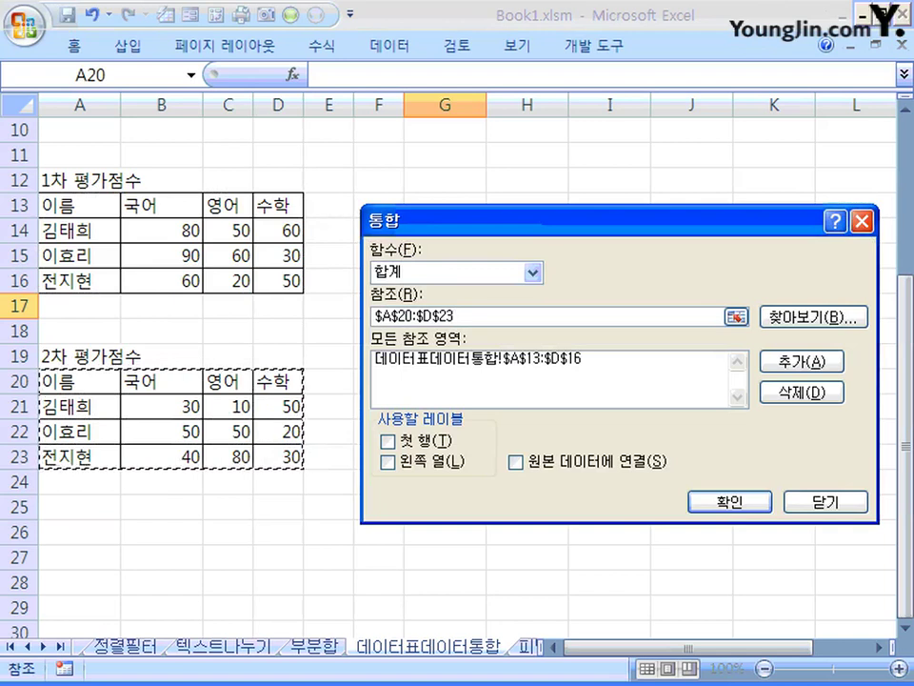
key("alt+a")
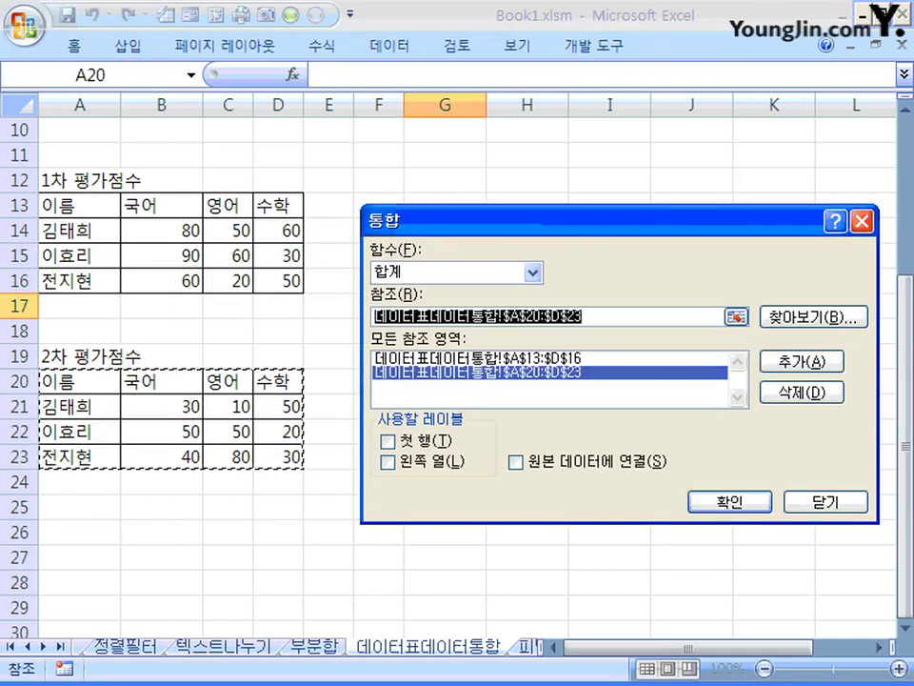
- Enable the top row and left column labels and run the consolidation
left_click_drag(572, 221, 549, 153)
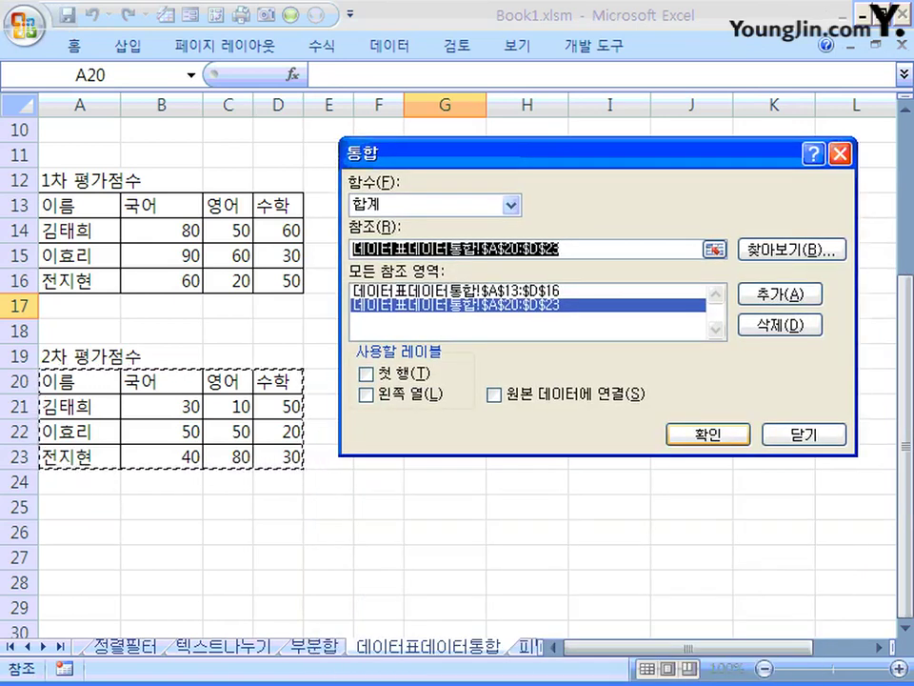
key("alt+t")
key("alt+l")
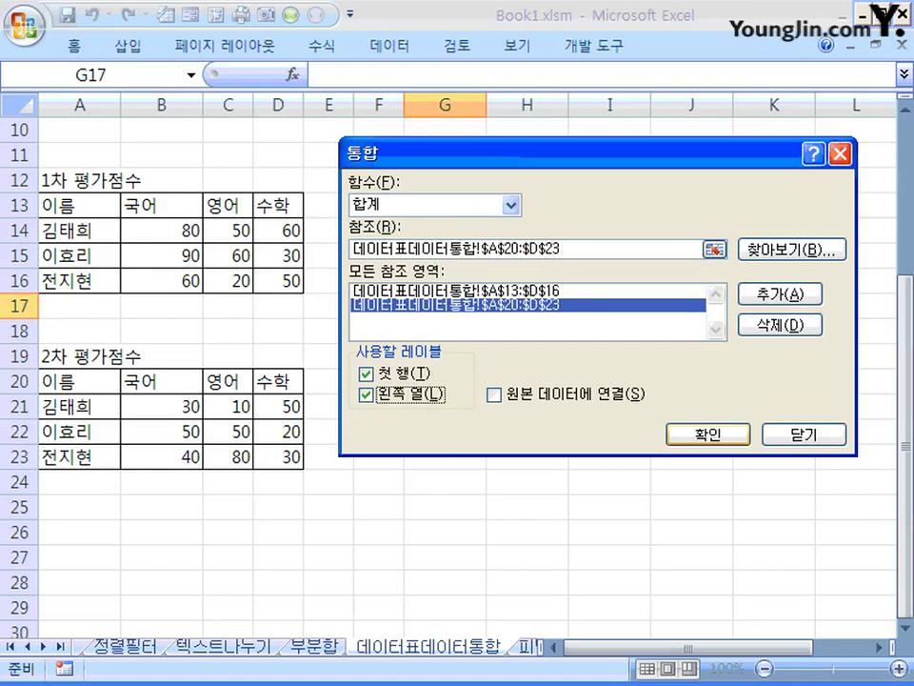
left_click(708, 435)
- Check the consolidated scores, comparing cell I19 with the source scores in C15 and C22
left_click(527, 331)
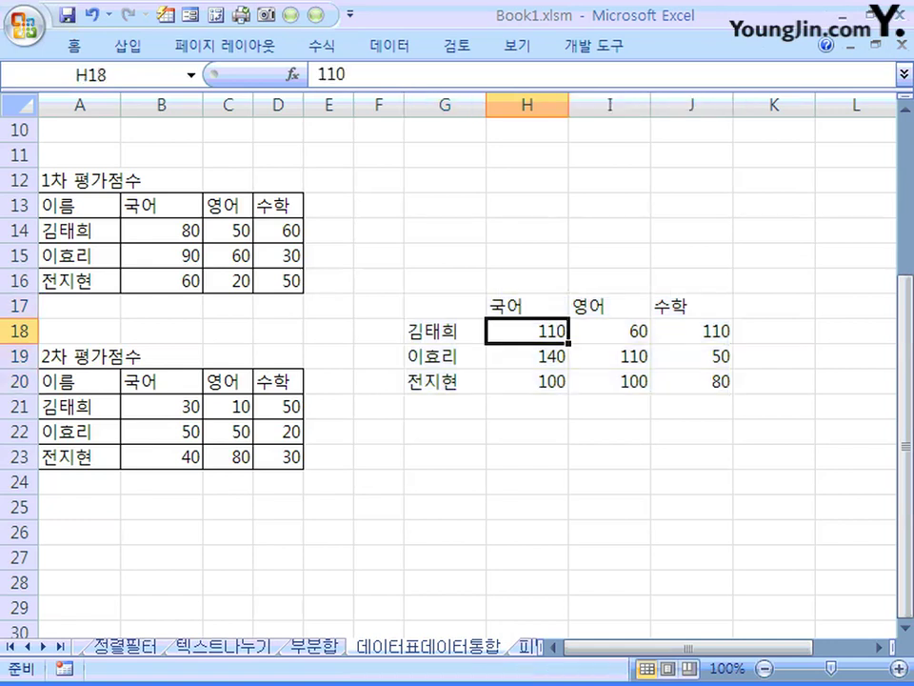
left_click(609, 357)
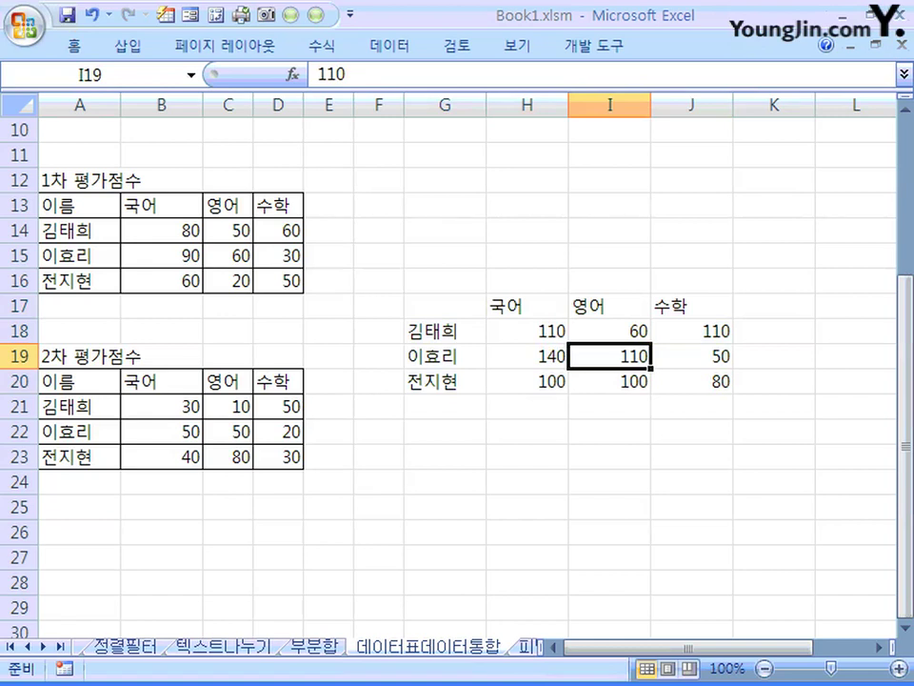
left_click(249, 265)
left_click(229, 432, "ctrl")
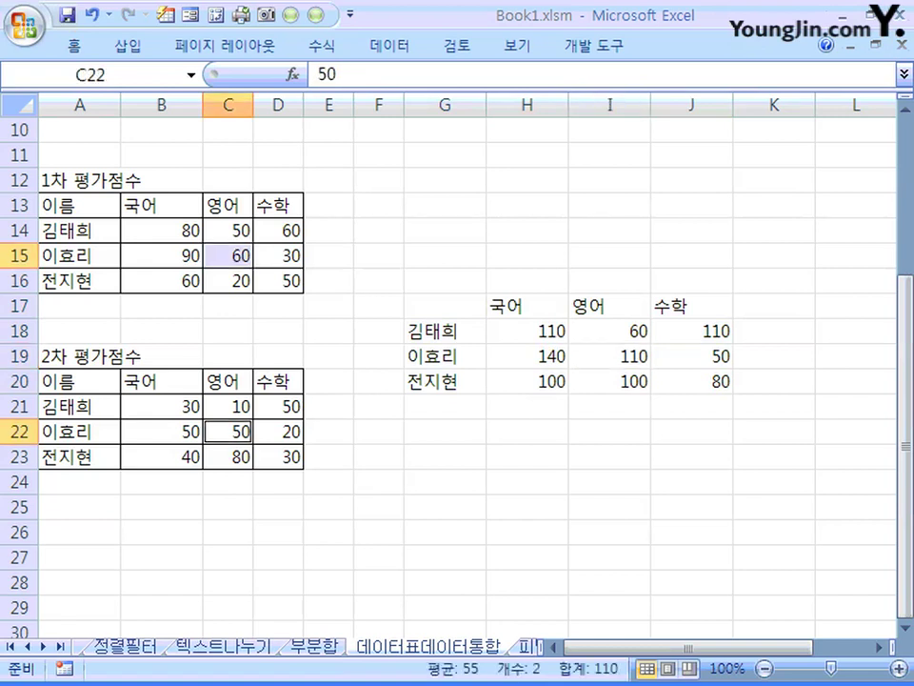
left_click(609, 356)
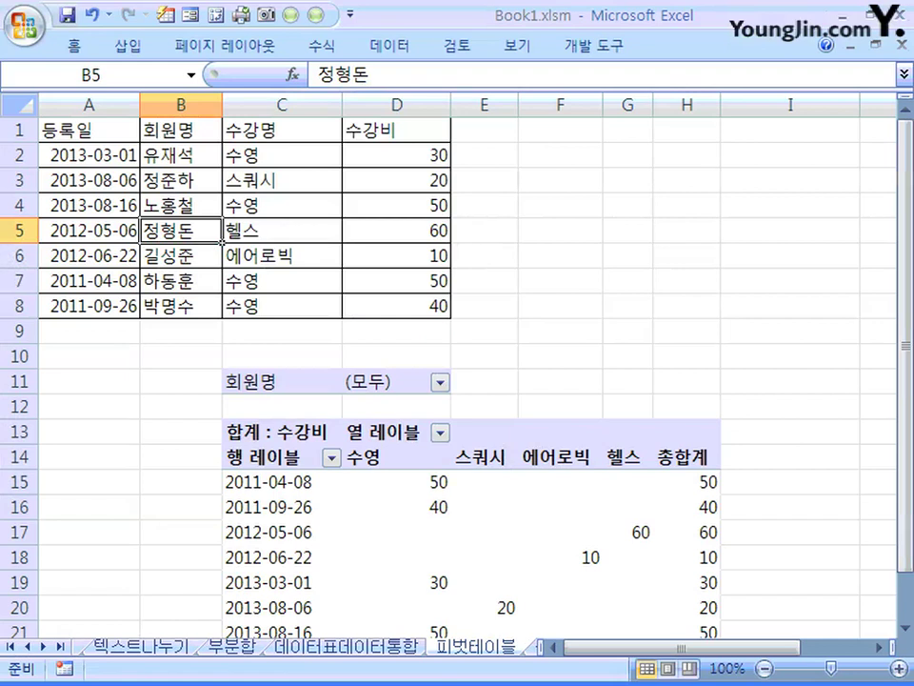
scroll(657, 510, "down", 2)
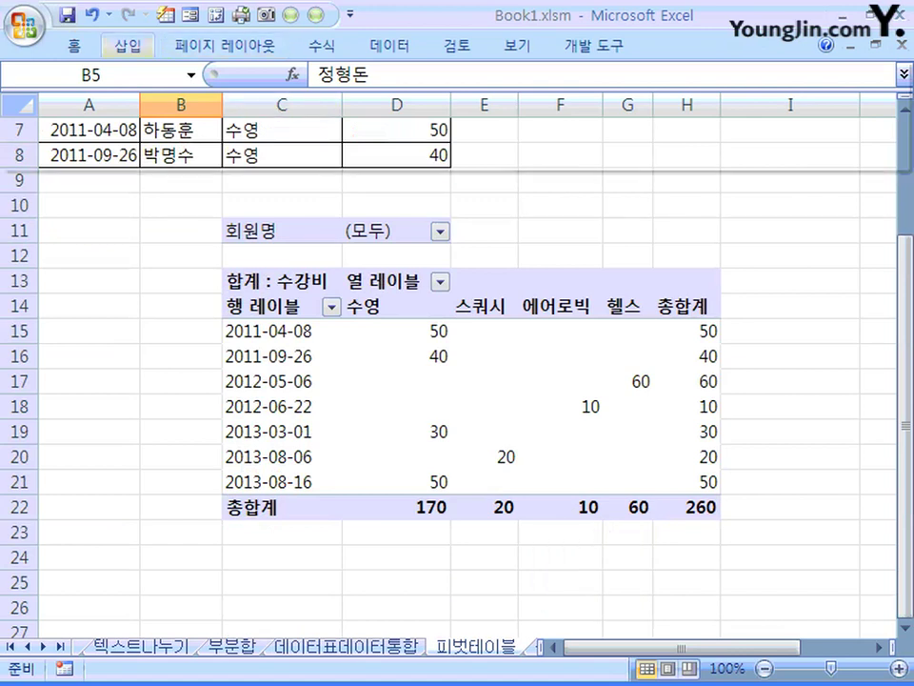
left_click(127, 45)
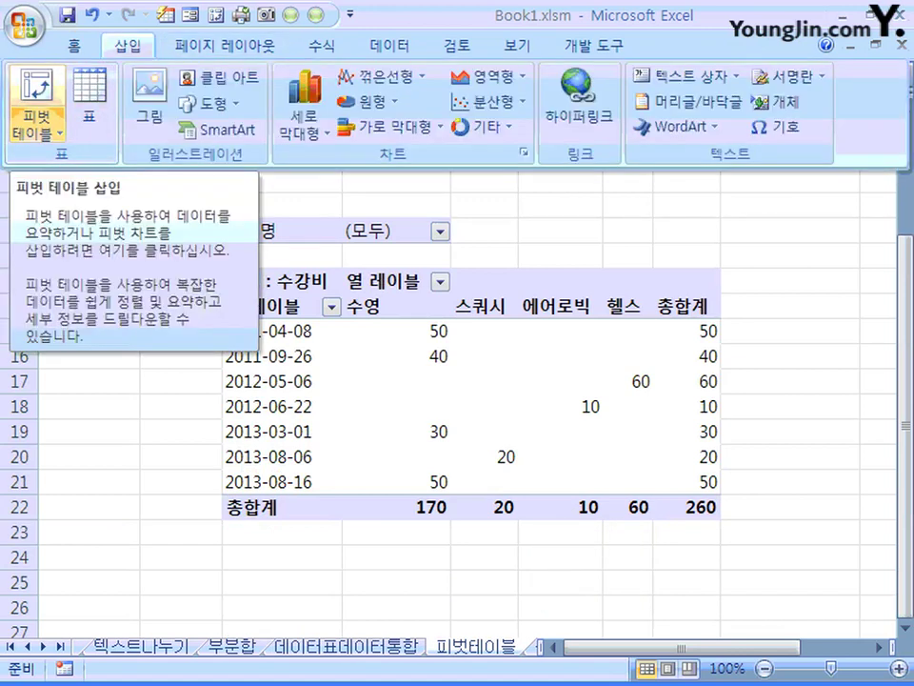
left_click(37, 129)
left_click(92, 160)
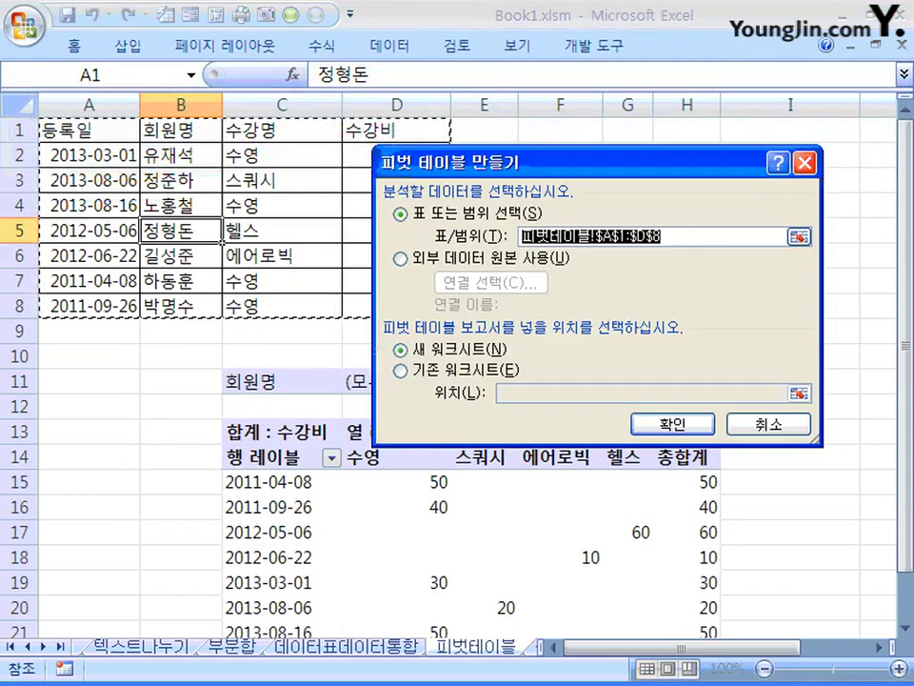
key("Escape")
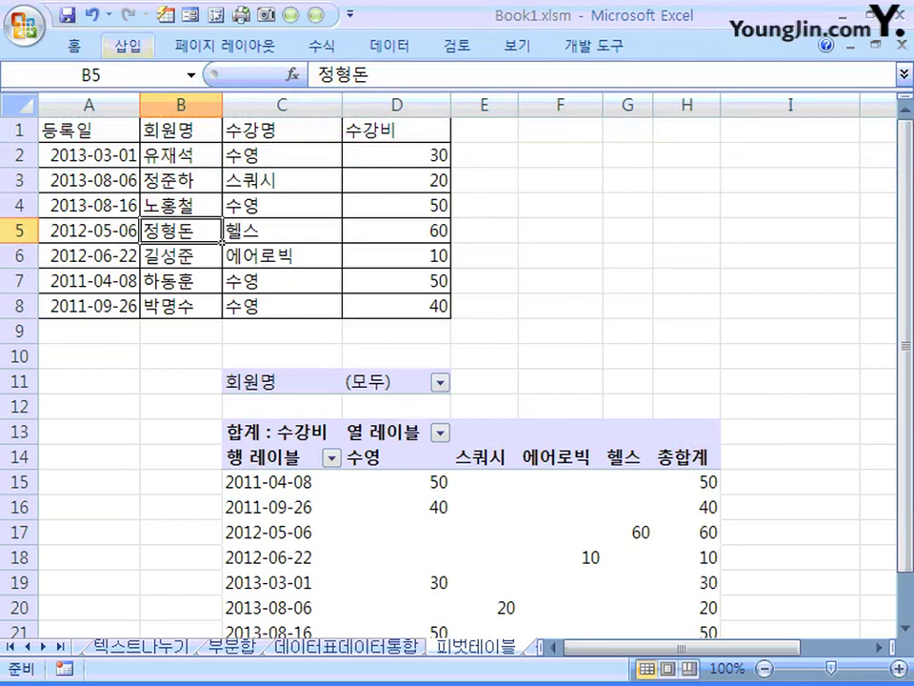
left_click(128, 45)
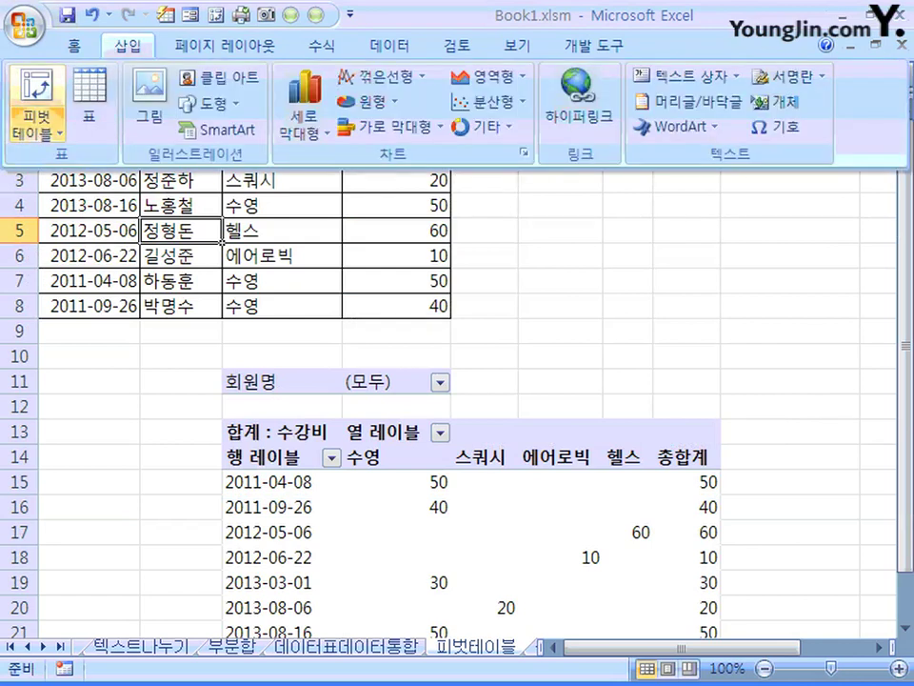
left_click(36, 127)
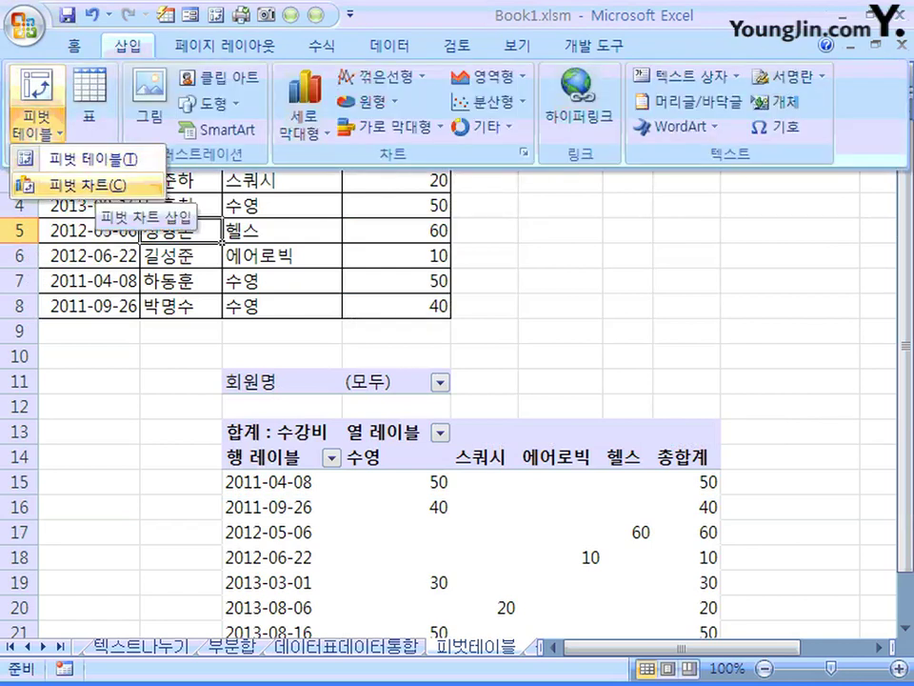
left_click(91, 185)
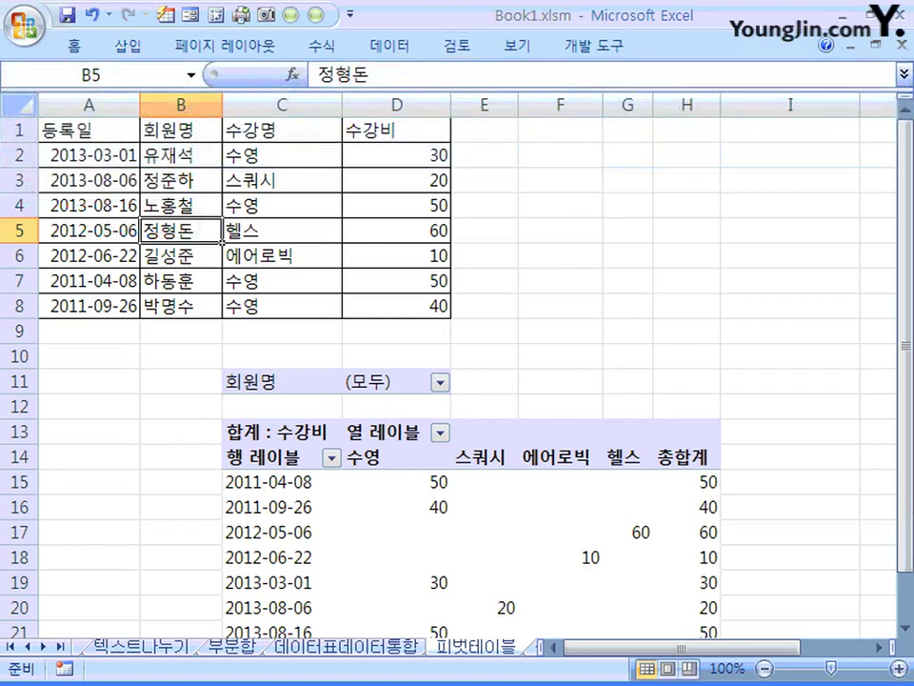
- Examine how the existing pivot table arranges the 등록일, 회원명, 수강명 and 수강비 fields compared with the source table
scroll(286, 381, "down", 2)
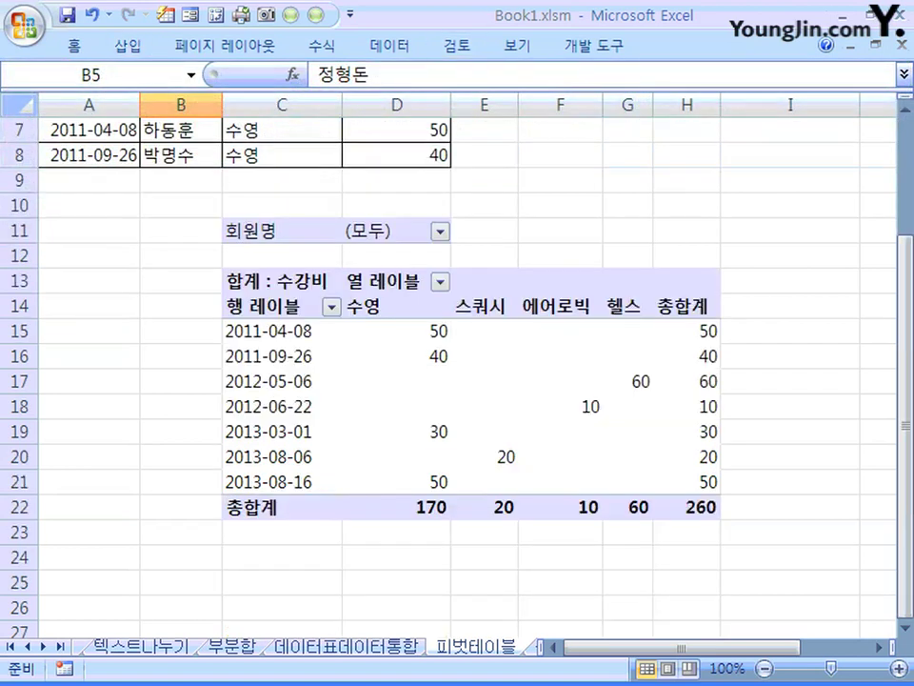
left_click(281, 281)
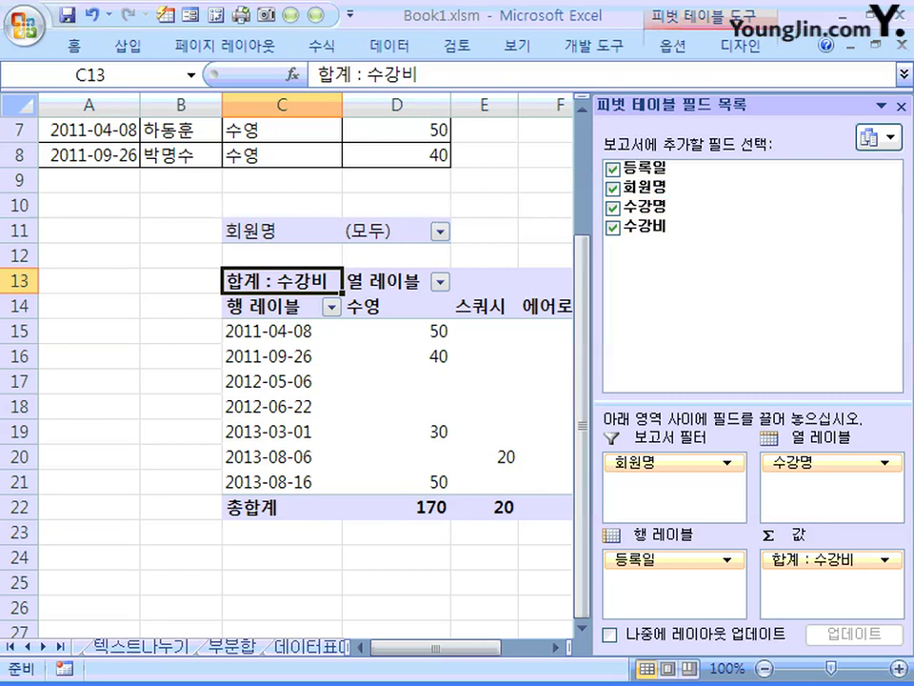
left_click_drag(400, 646, 424, 647)
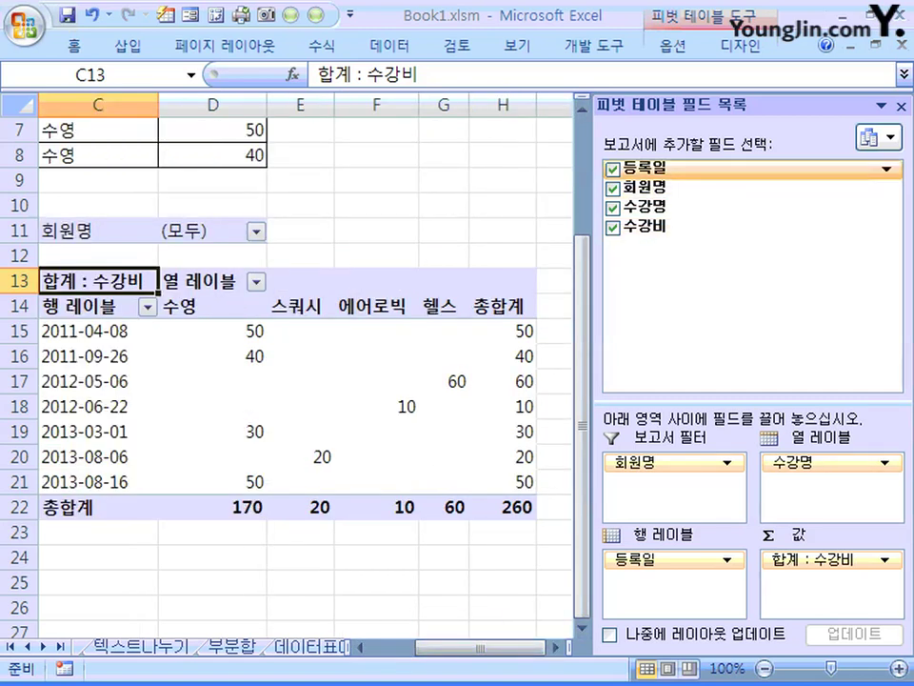
left_click(648, 169)
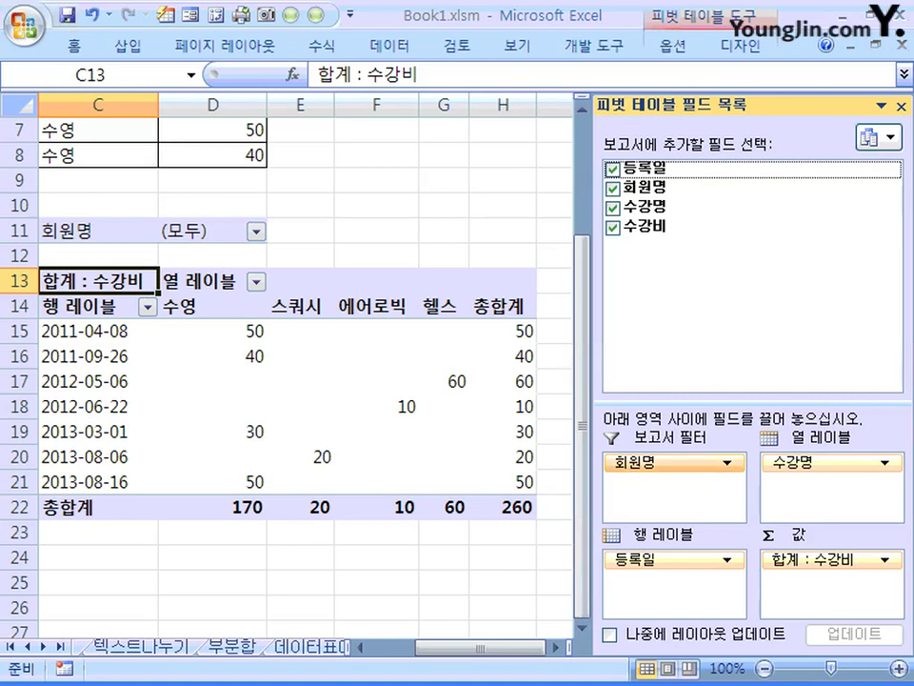
left_click(95, 230)
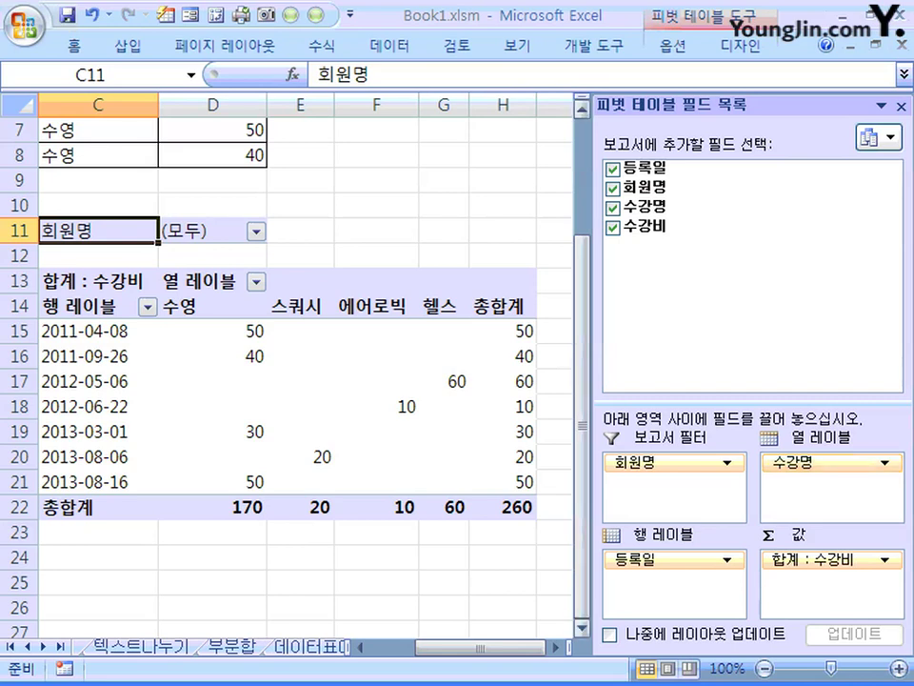
scroll(286, 333, "up", 2)
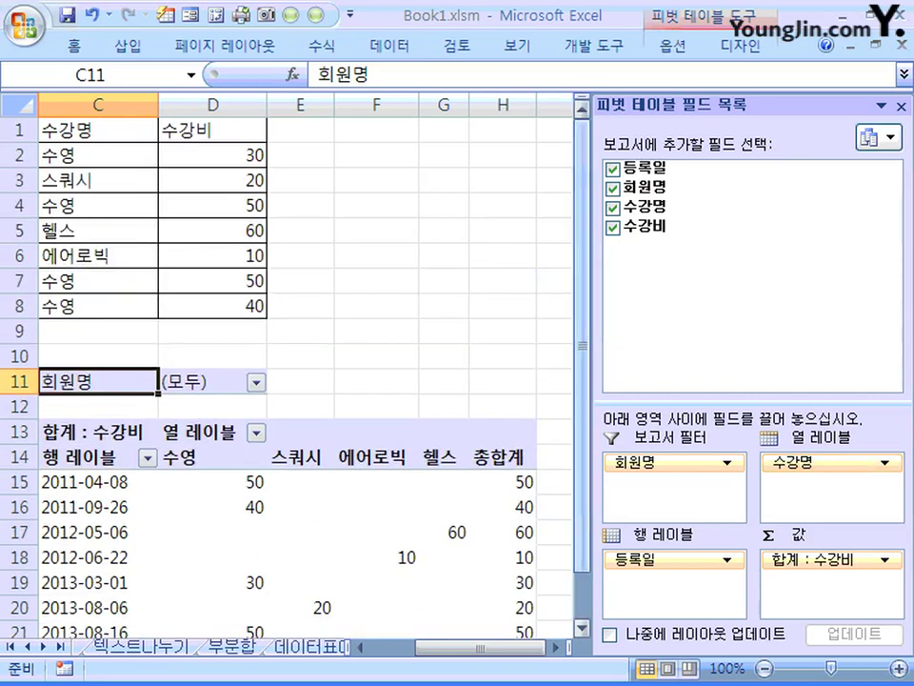
scroll(286, 381, "left", 2)
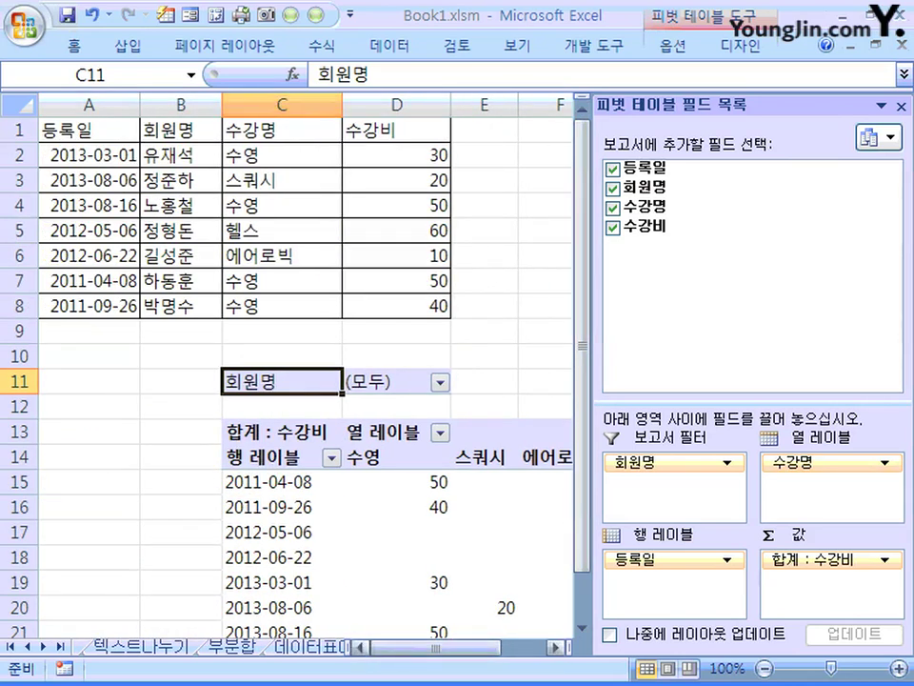
scroll(286, 381, "right", 2)
scroll(286, 381, "down", 1)
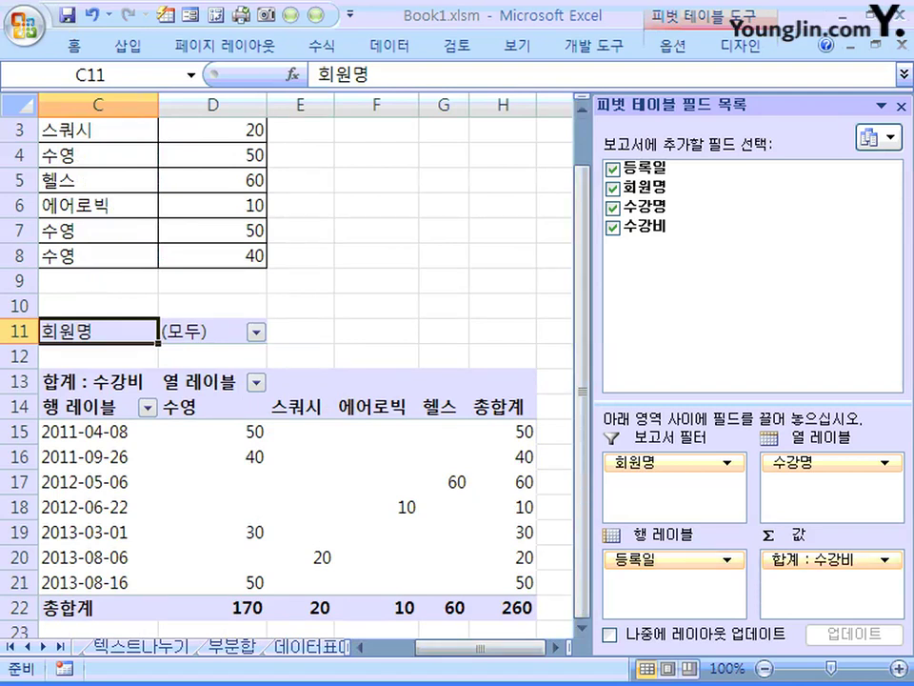
mouse_move(320, 560)
- Review the pivot table options for layout and format and for data, and close them without changes
right_click(136, 331)
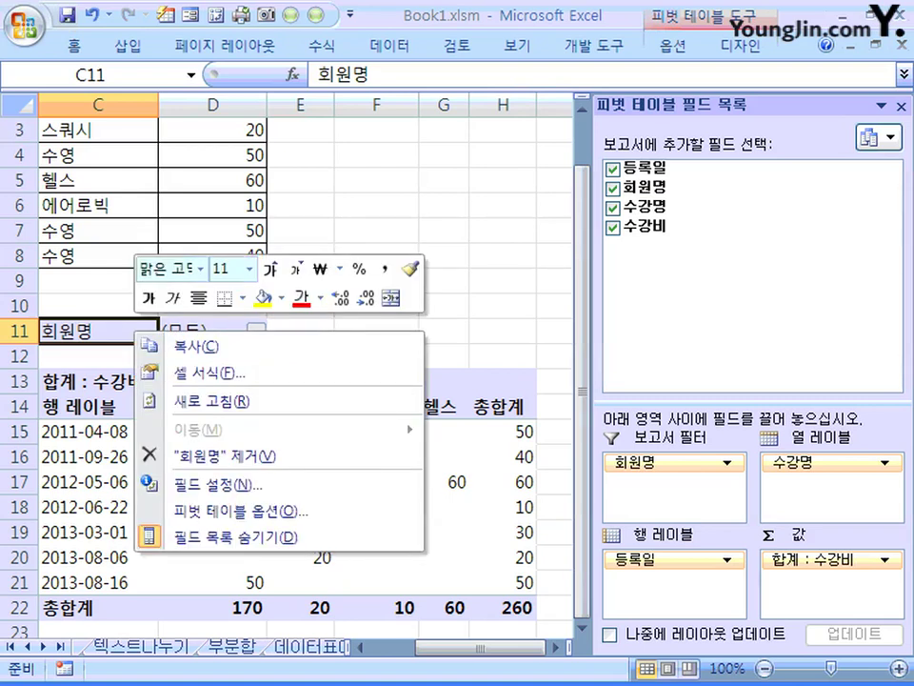
left_click(238, 511)
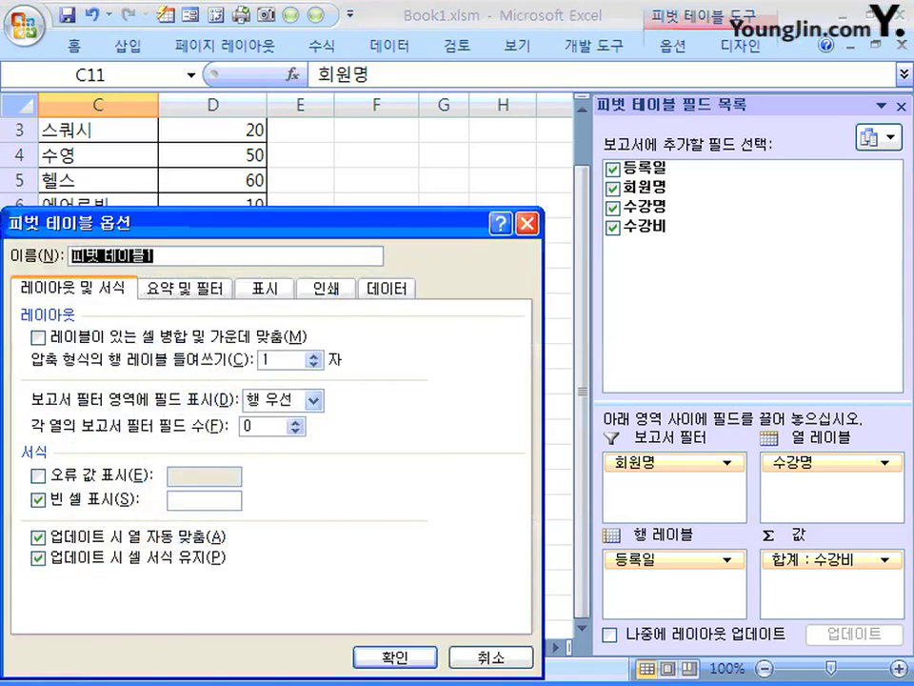
left_click_drag(238, 223, 329, 131)
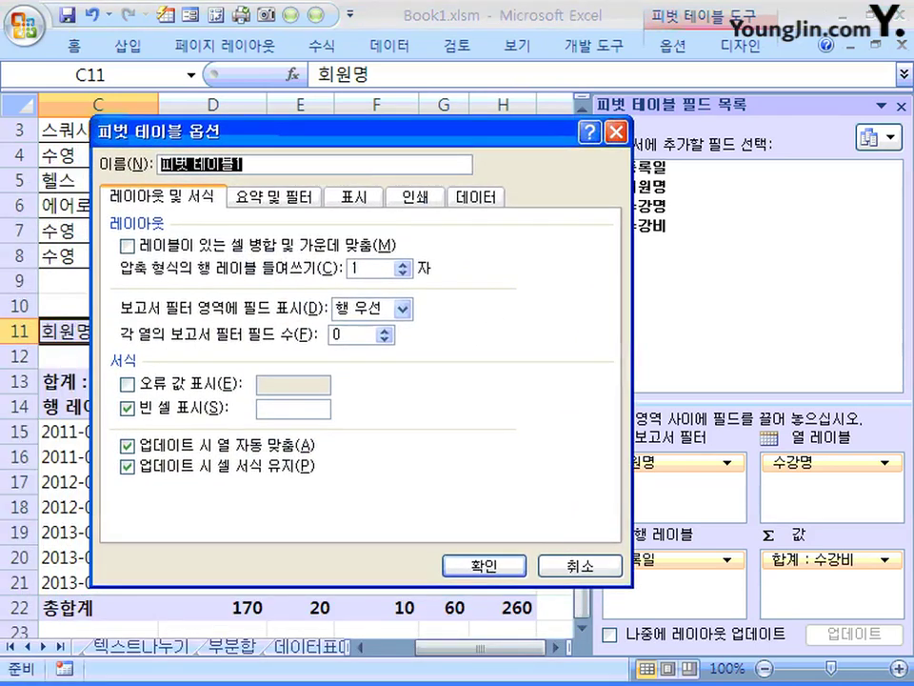
left_click(477, 197)
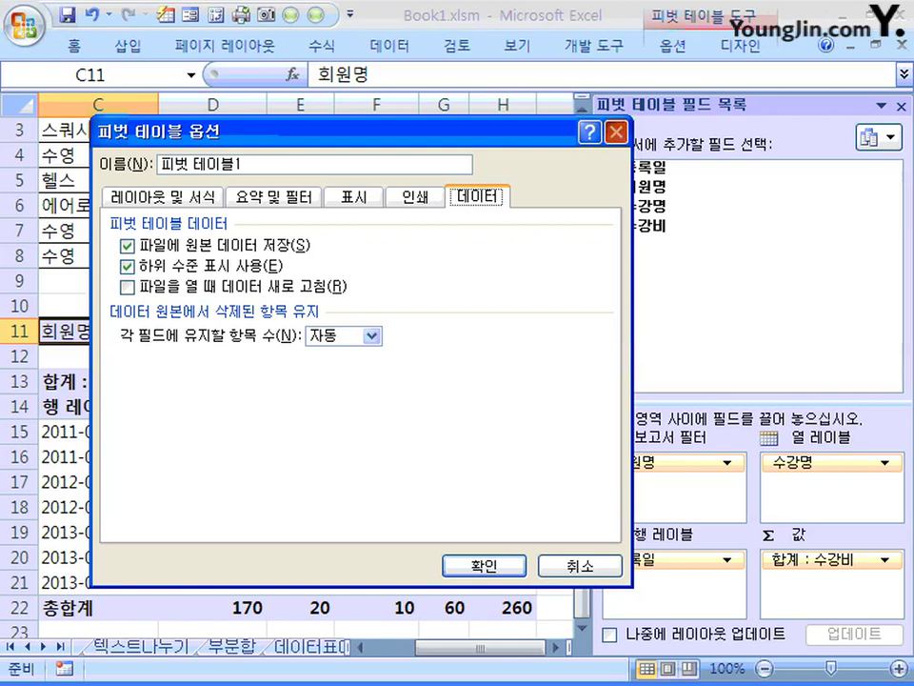
key("Return")
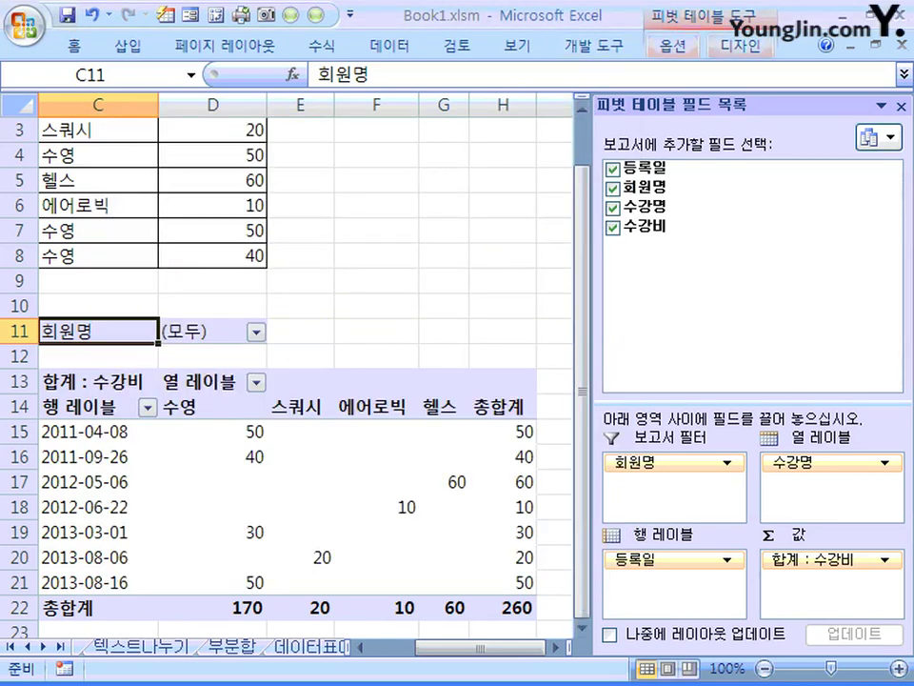
- Refresh the pivot table from its source data and keep the ribbon minimized
left_click(673, 45)
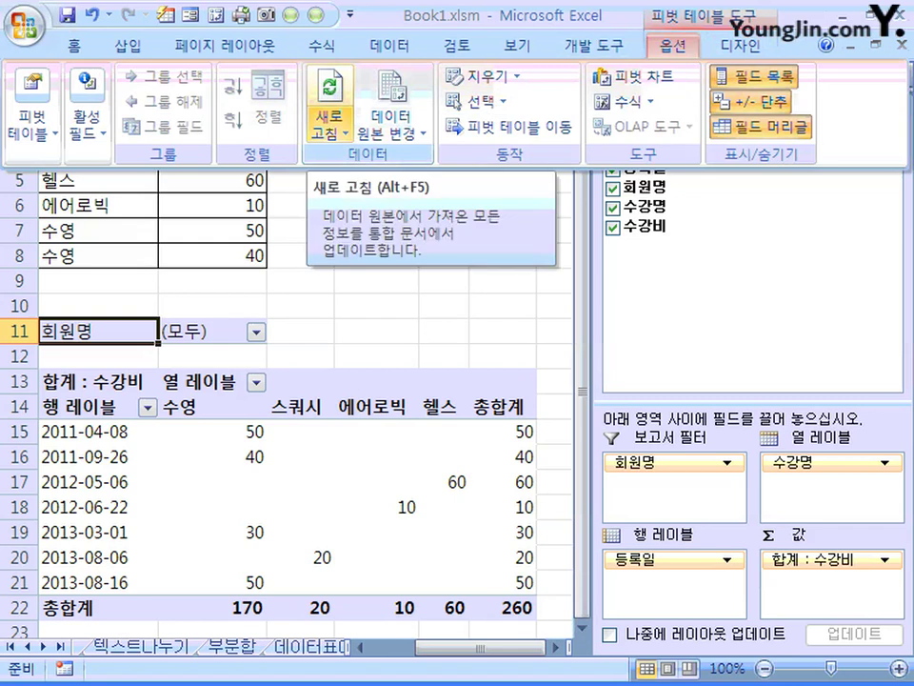
left_click(329, 134)
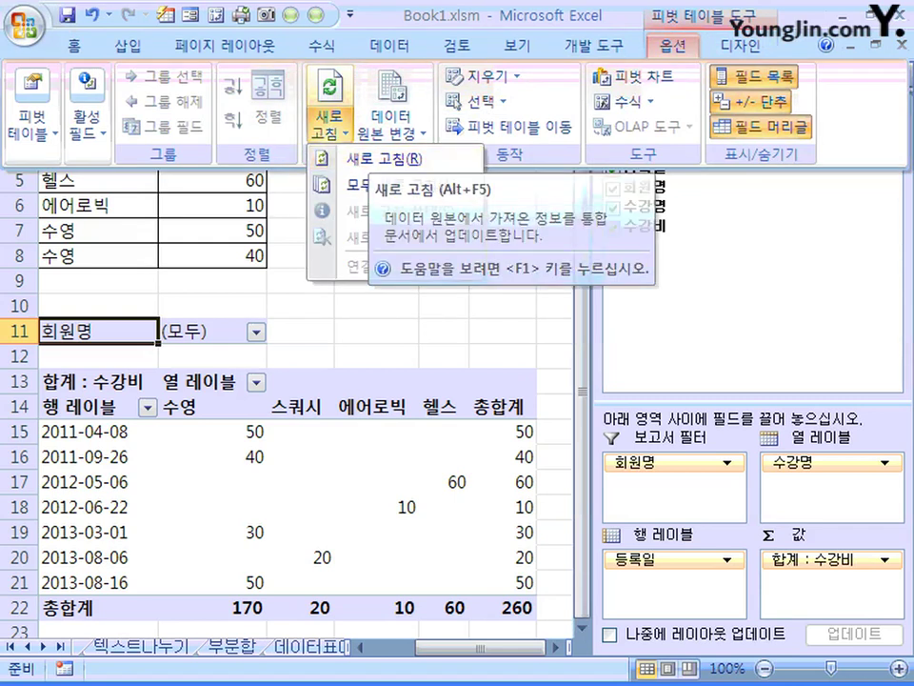
left_click(352, 159)
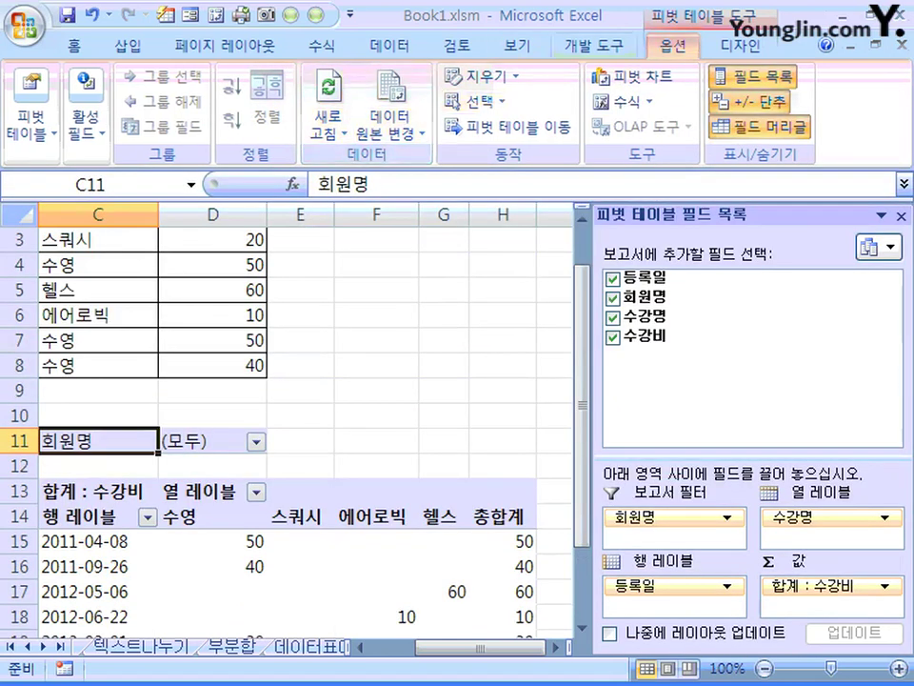
key("ctrl+F1")
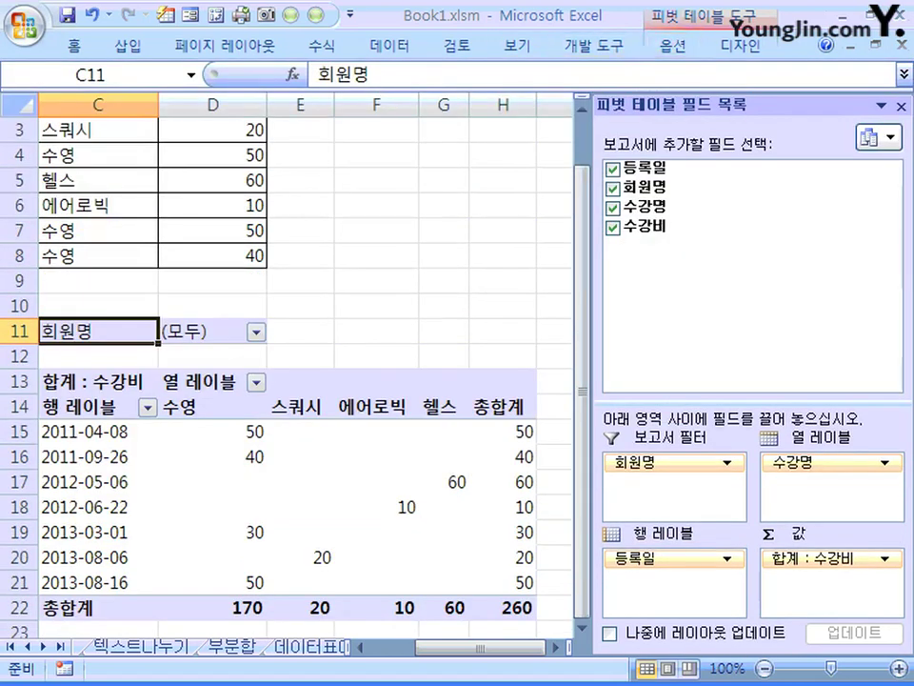